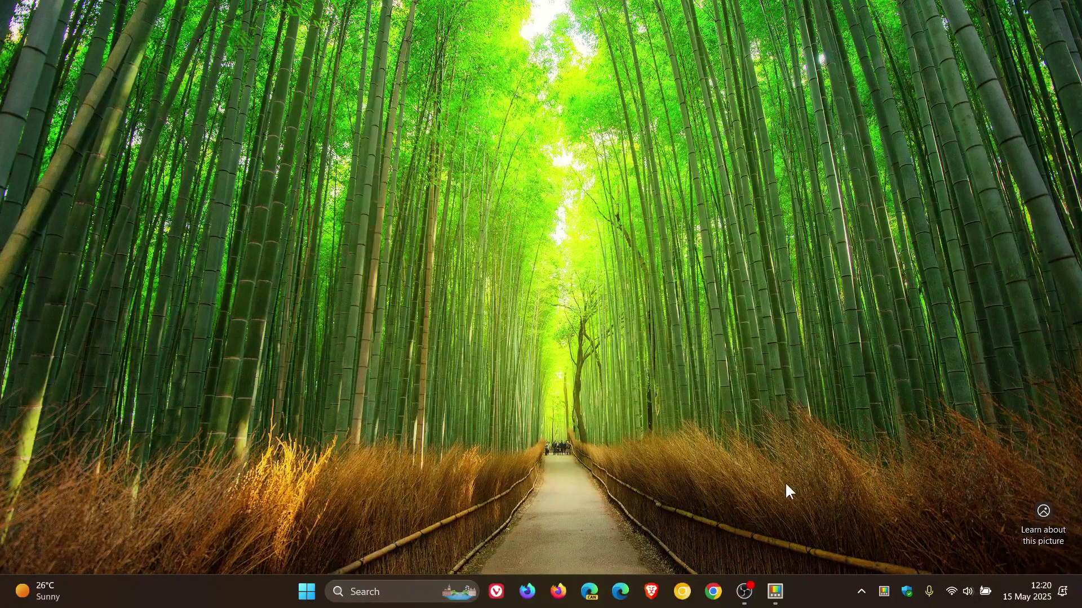
# Open PowerToys Settings from the taskbar and check for updates, confirming v0.91.0 is current.
pyautogui.click(774, 591)
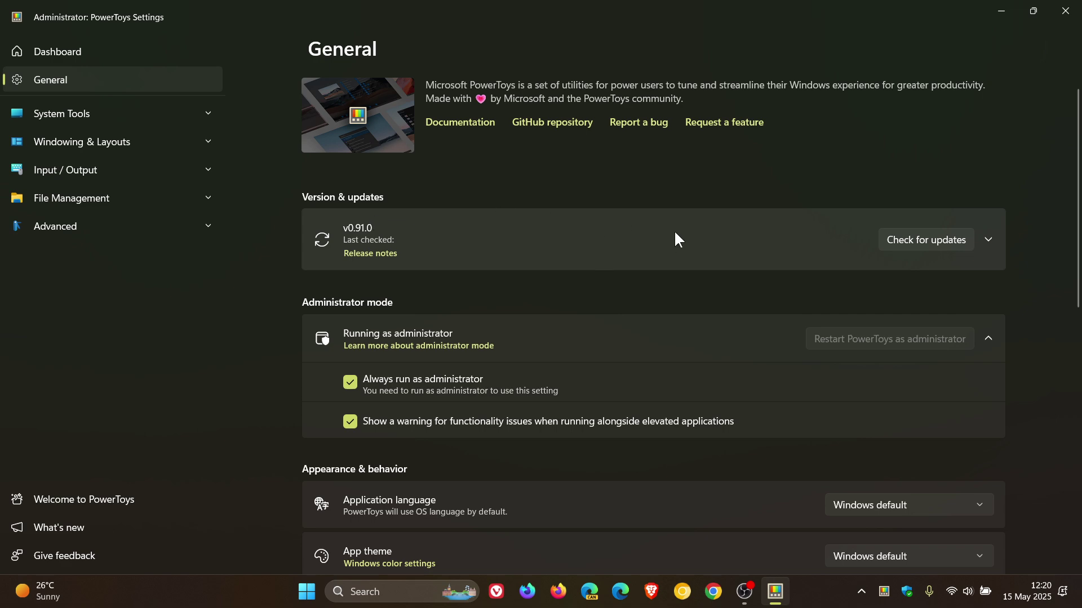
pyautogui.click(901, 241)
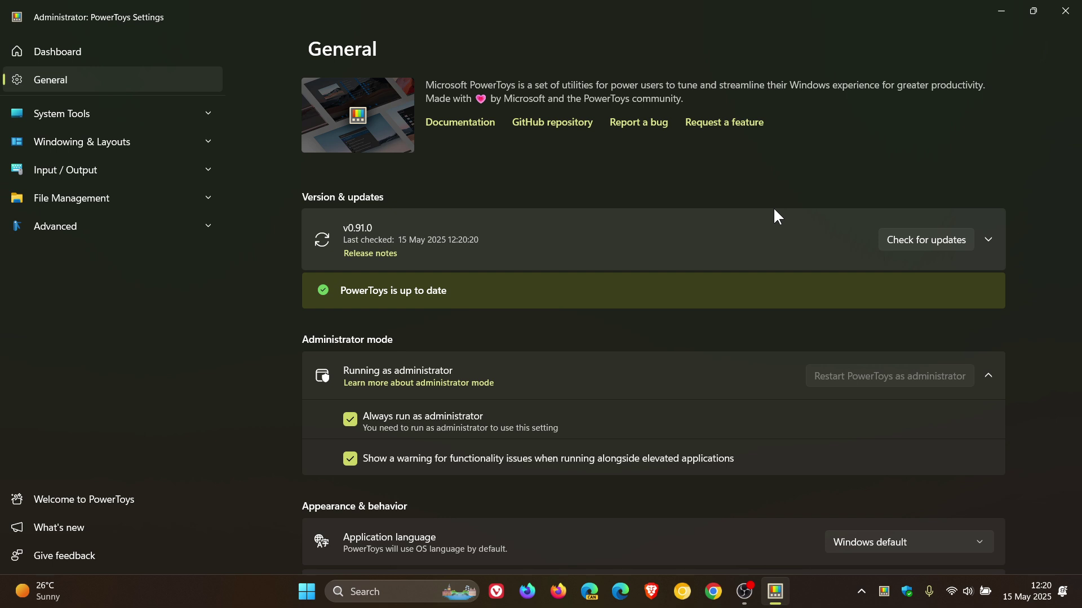
# Go to the Dashboard and open the Command Palette settings page (shortcut Win+Alt+Space).
pyautogui.click(80, 44)
pyautogui.click(413, 125)
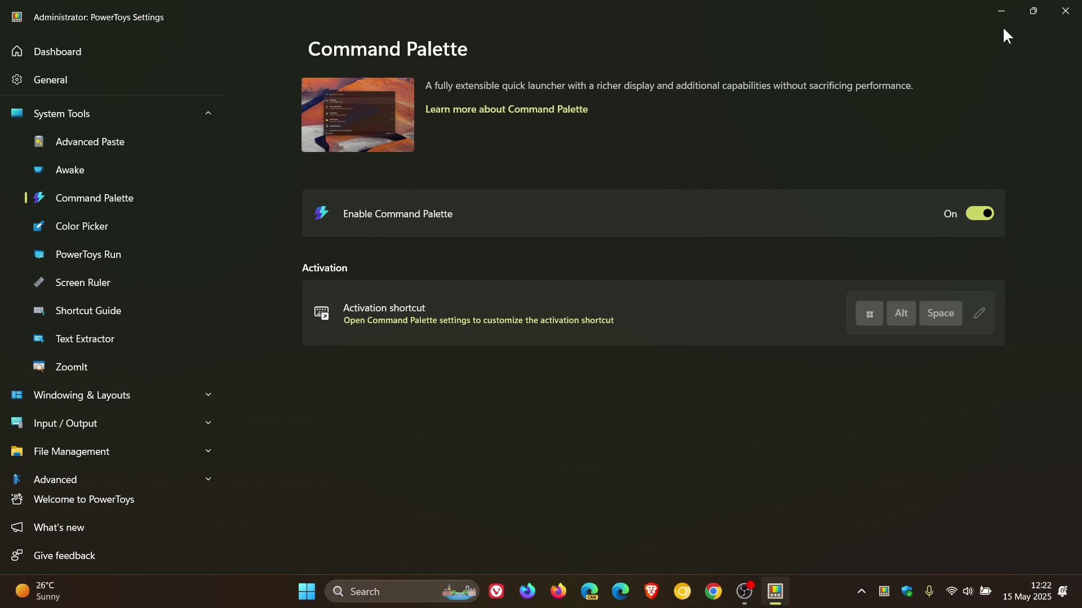
# Summon Command Palette with Win+Alt+Space over the desktop and over Settings, then minimize Settings.
pyautogui.click(1001, 12)
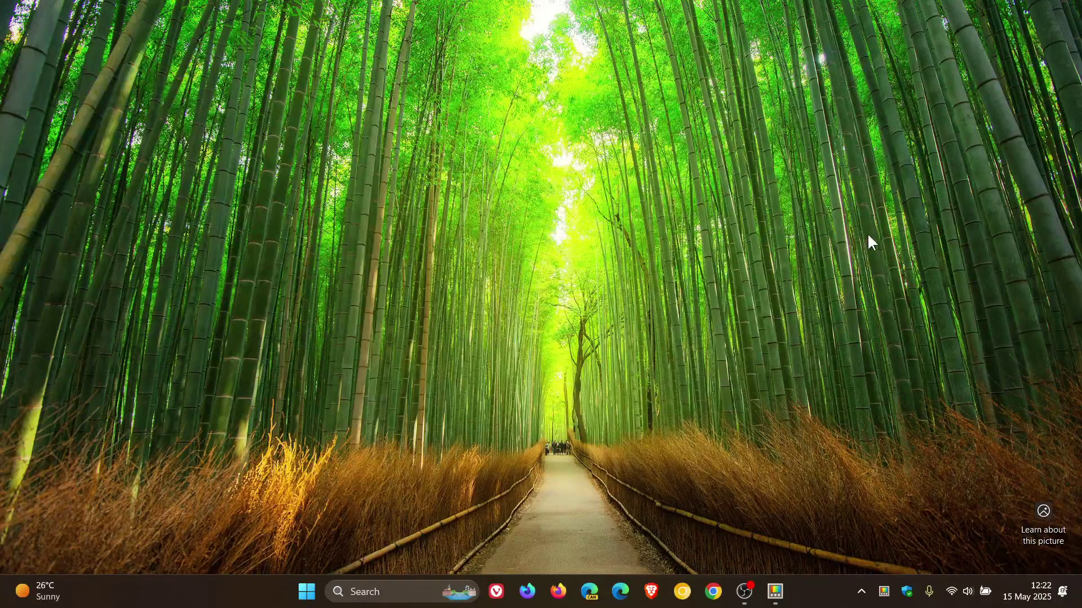
pyautogui.hotkey('alt', 'space')
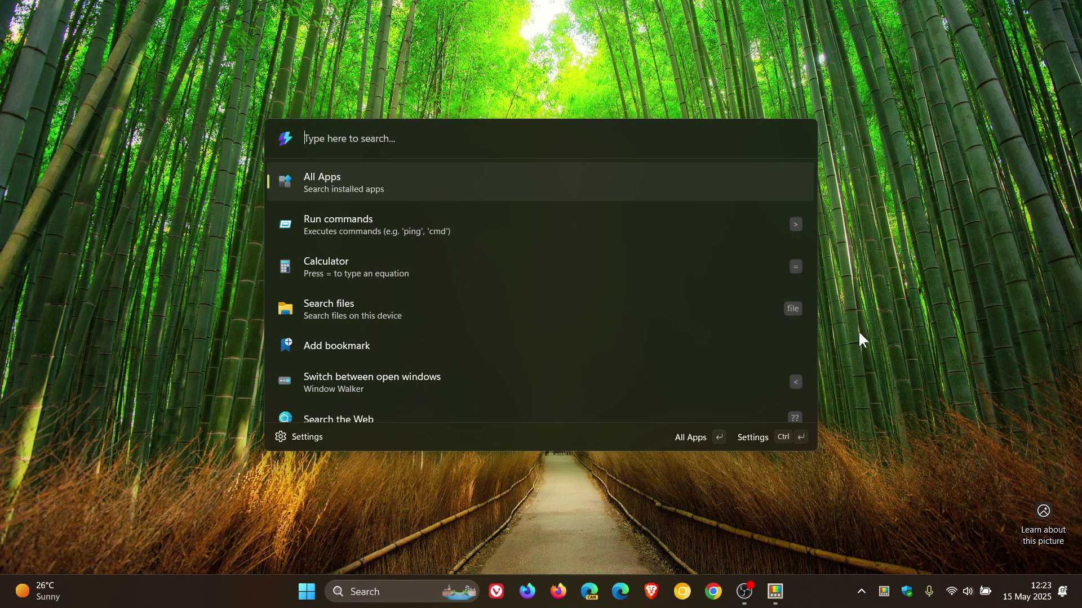
pyautogui.click(776, 592)
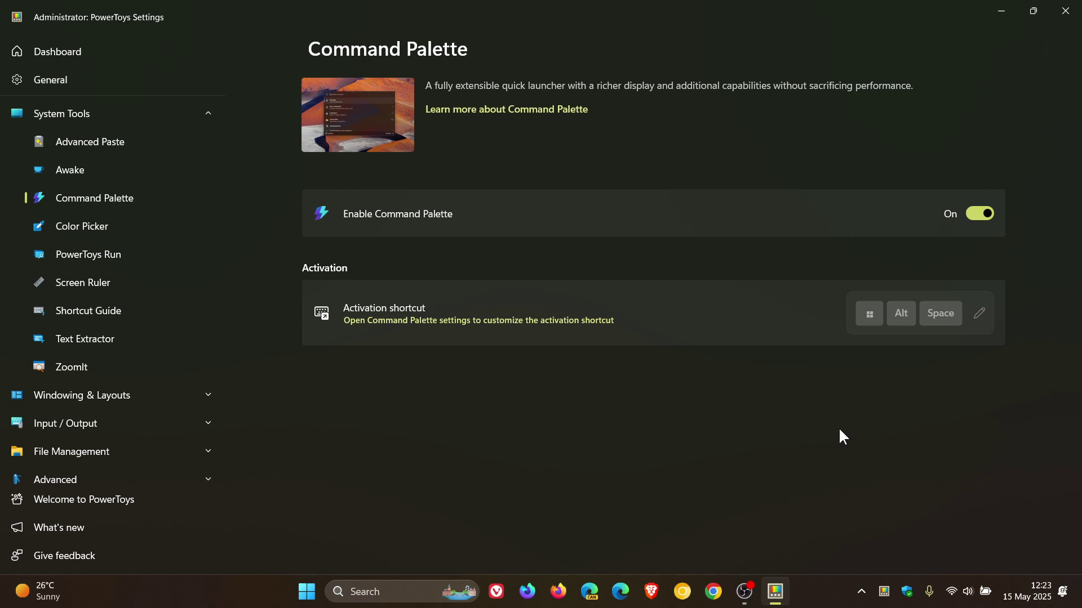
pyautogui.press('super+alt+space')
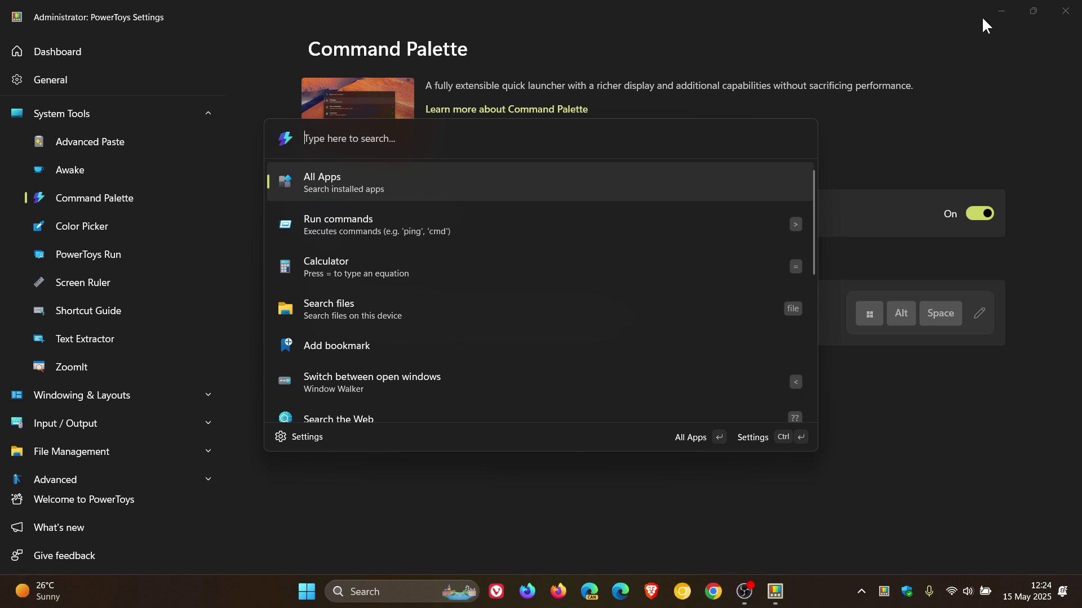
pyautogui.click(1003, 10)
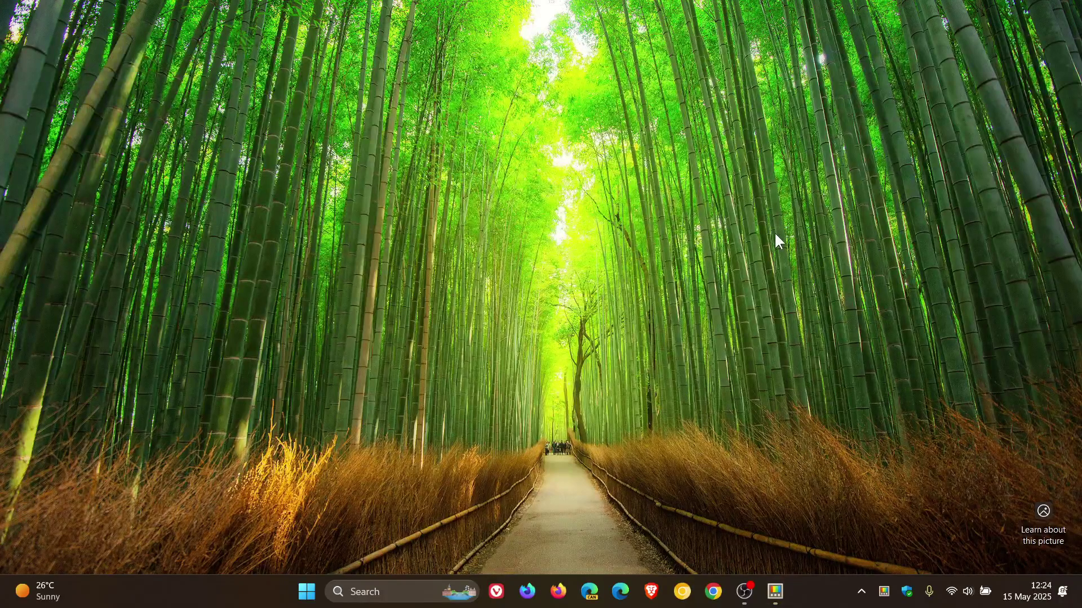
# Open Command Palette with Win+Alt+Space and choose the Search the Web command.
pyautogui.press('super+alt+space')
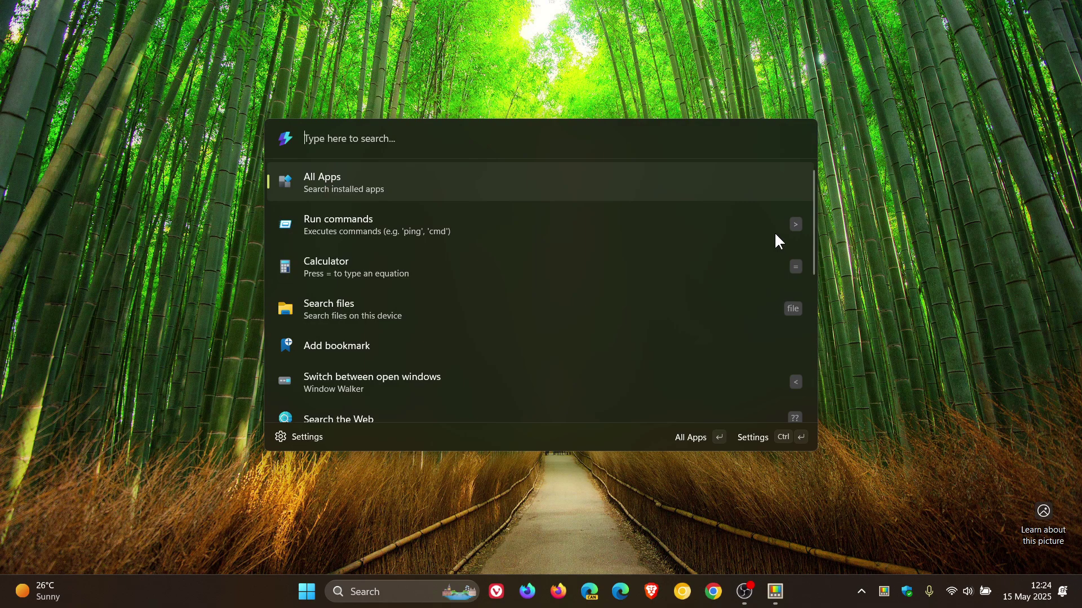
pyautogui.scroll(-2, 614, 254)
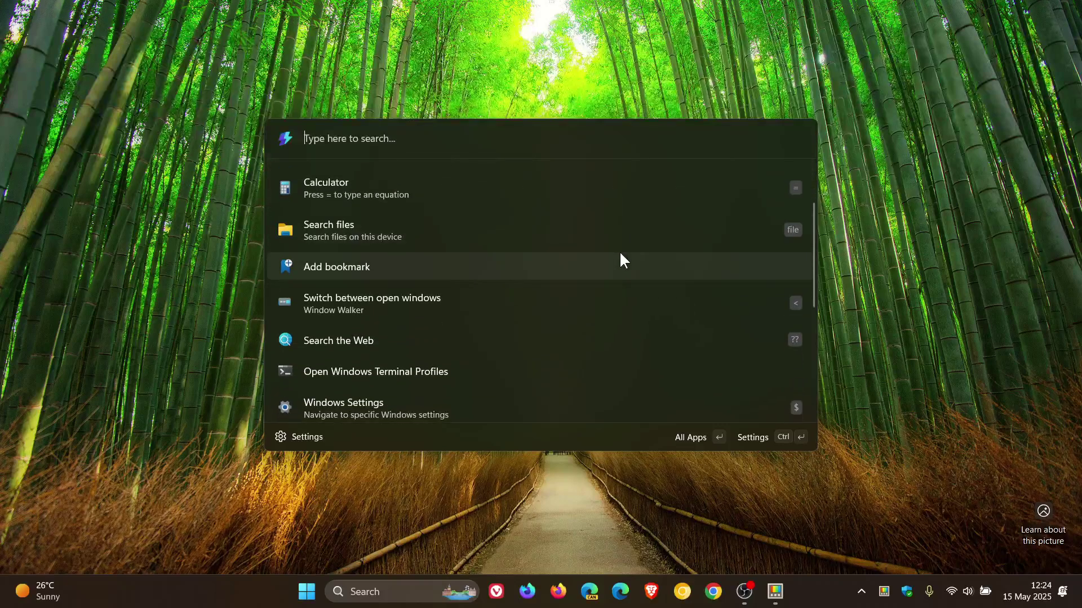
pyautogui.scroll(-2, 620, 253)
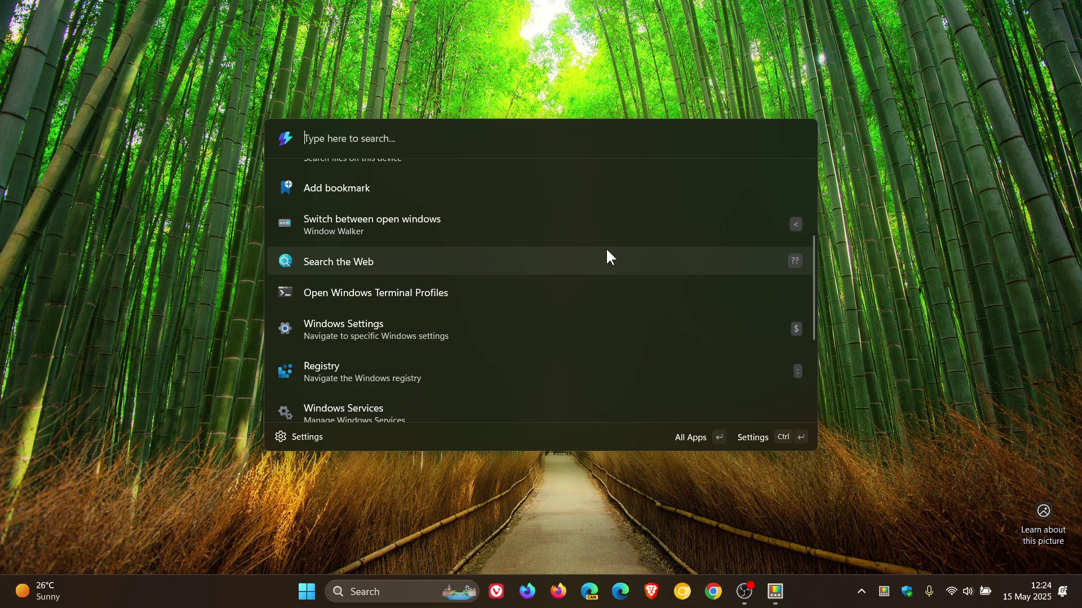
pyautogui.click(441, 268)
# Scroll the command list and choose the Time and Date extension.
pyautogui.scroll(-2, 535, 284)
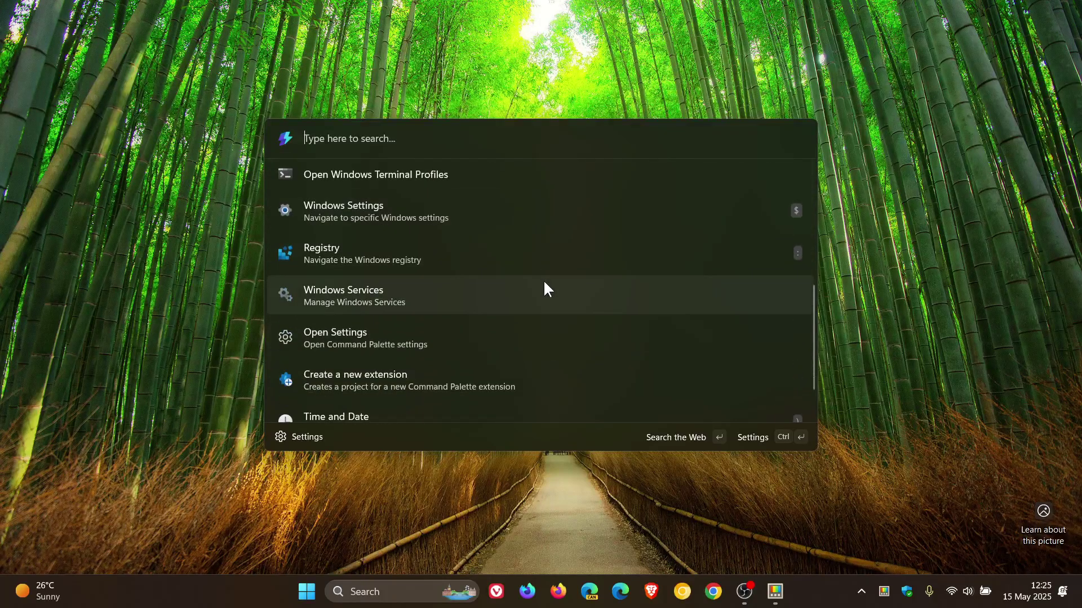
pyautogui.scroll(-1, 543, 279)
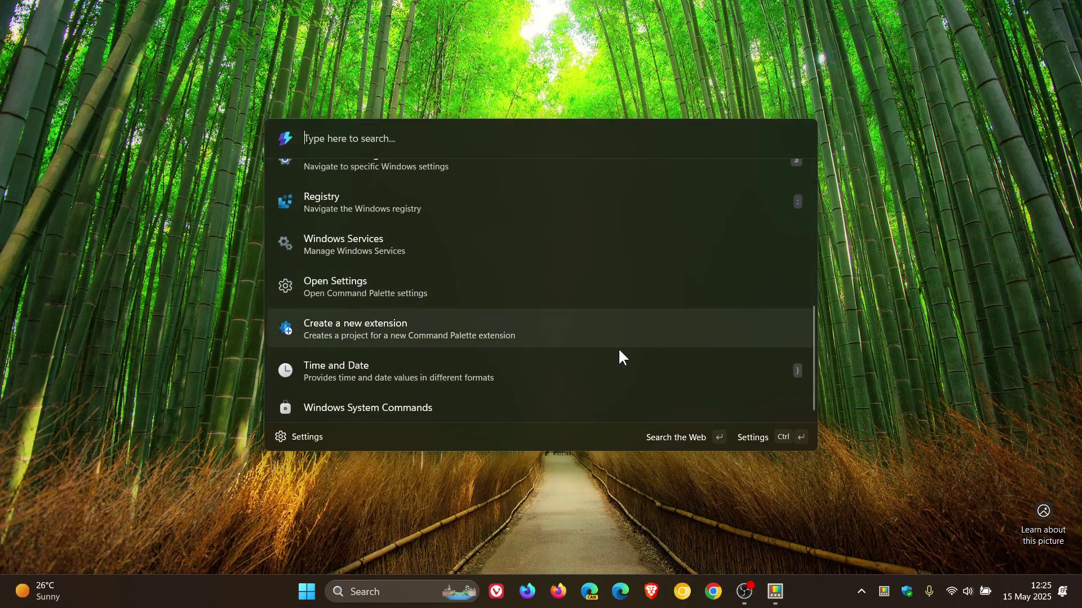
pyautogui.click(488, 381)
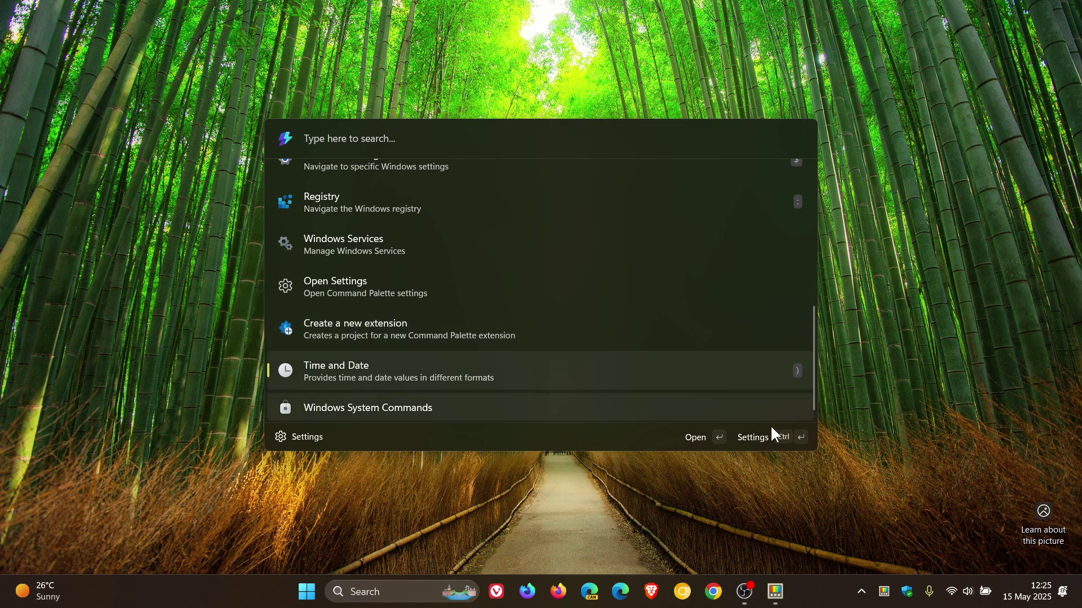
pyautogui.click(753, 435)
pyautogui.scroll(-2, 589, 296)
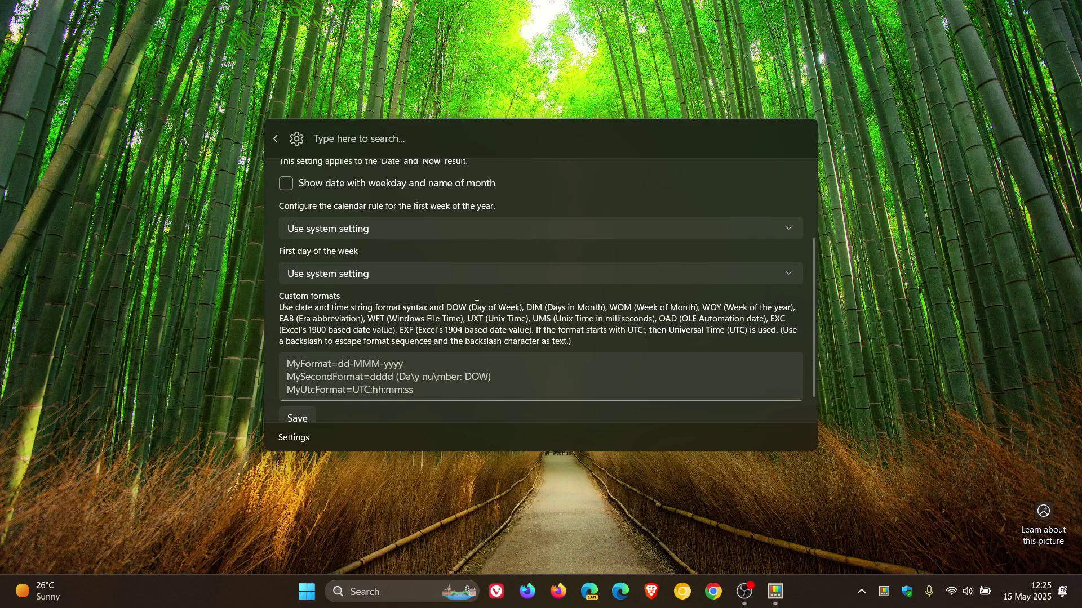
pyautogui.scroll(-1, 476, 304)
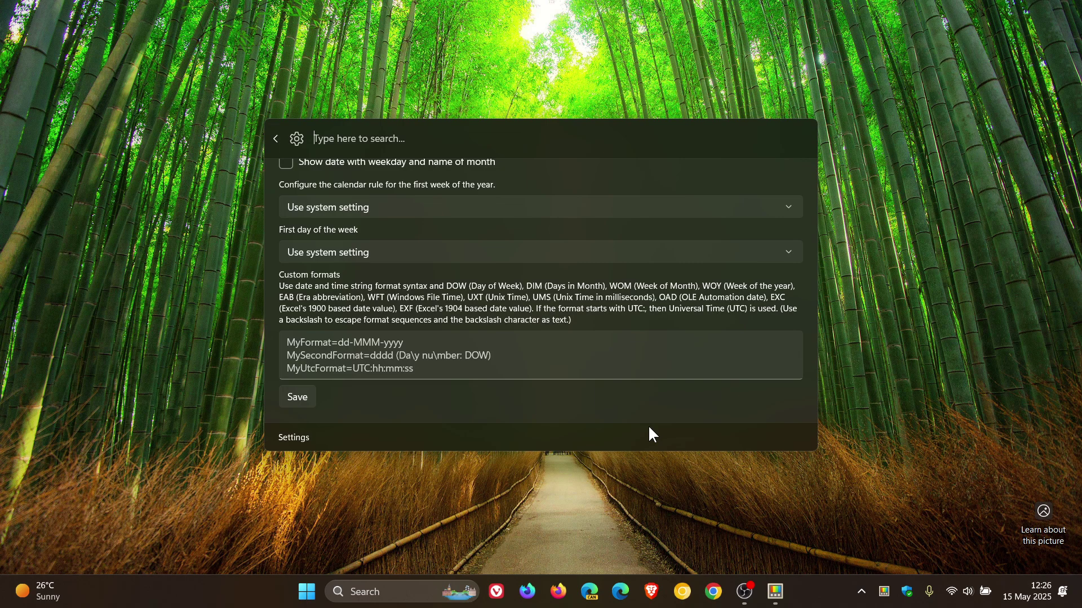
pyautogui.click(276, 139)
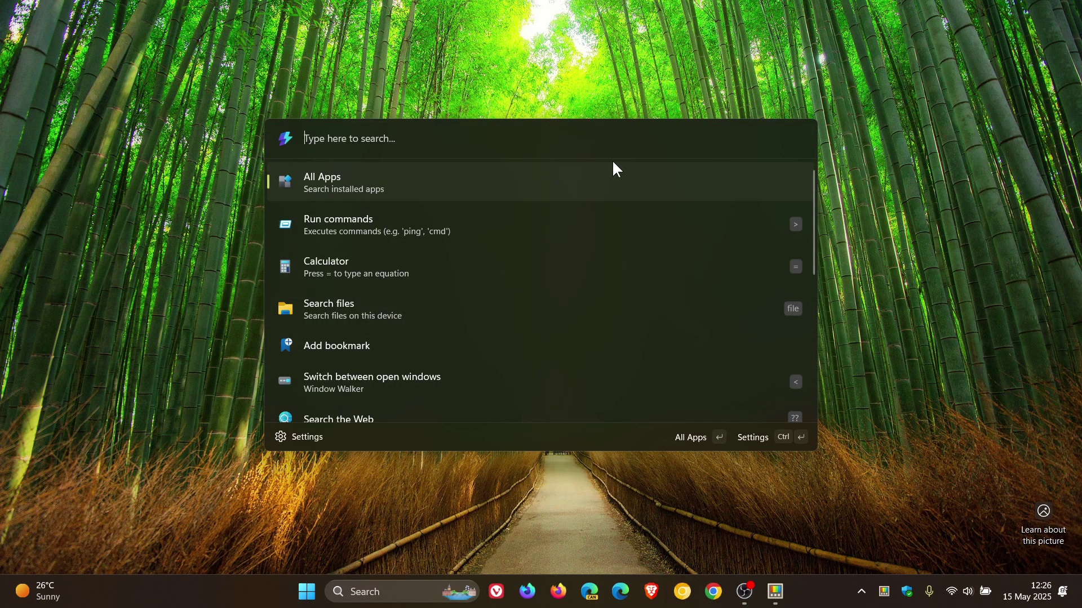
# Close the palette, return to PowerToys Settings, collapse System Tools and show the General page.
pyautogui.click(980, 235)
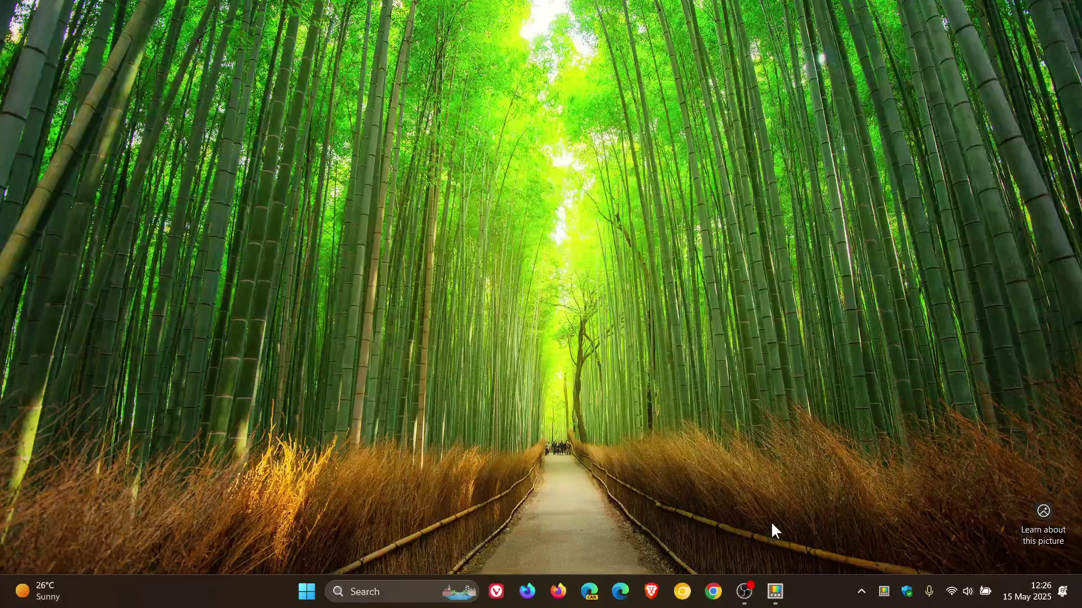
pyautogui.hotkey('alt', 'Tab')
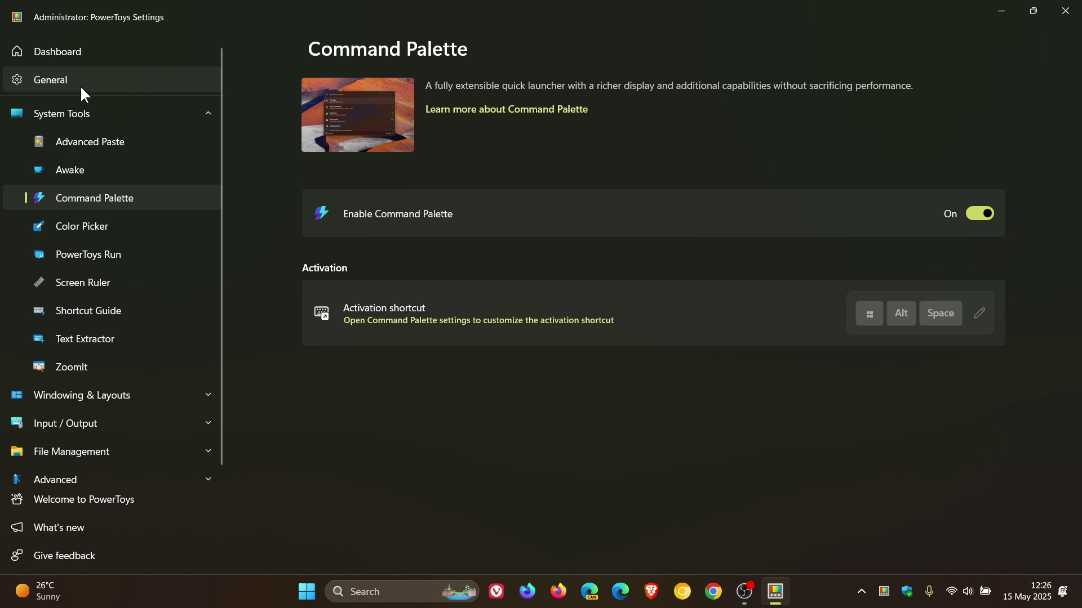
pyautogui.click(81, 113)
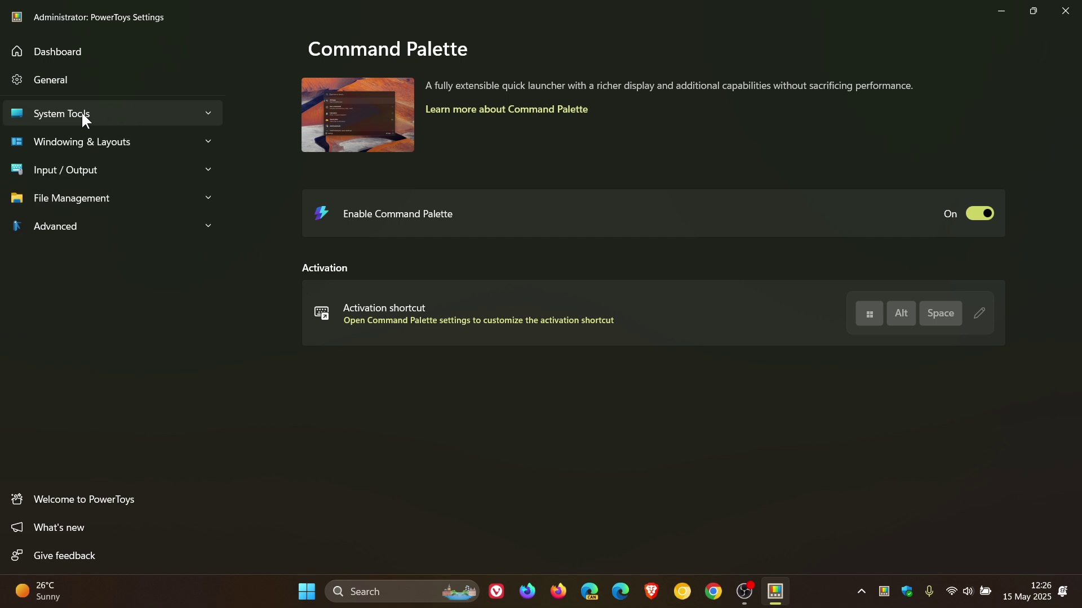
pyautogui.click(74, 80)
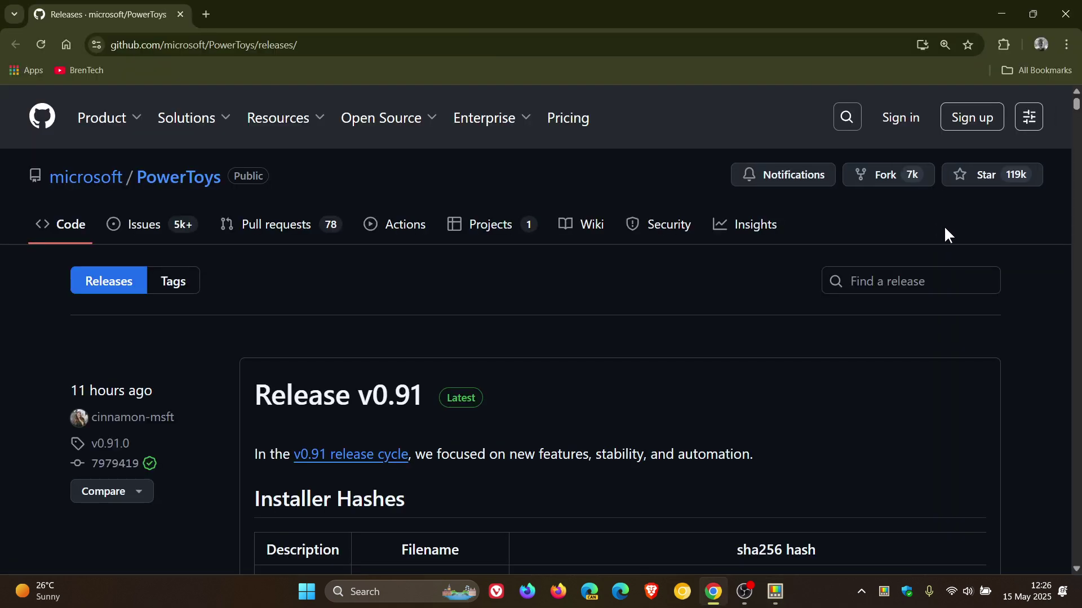
pyautogui.scroll(-6, 941, 228)
pyautogui.scroll(-15, 941, 231)
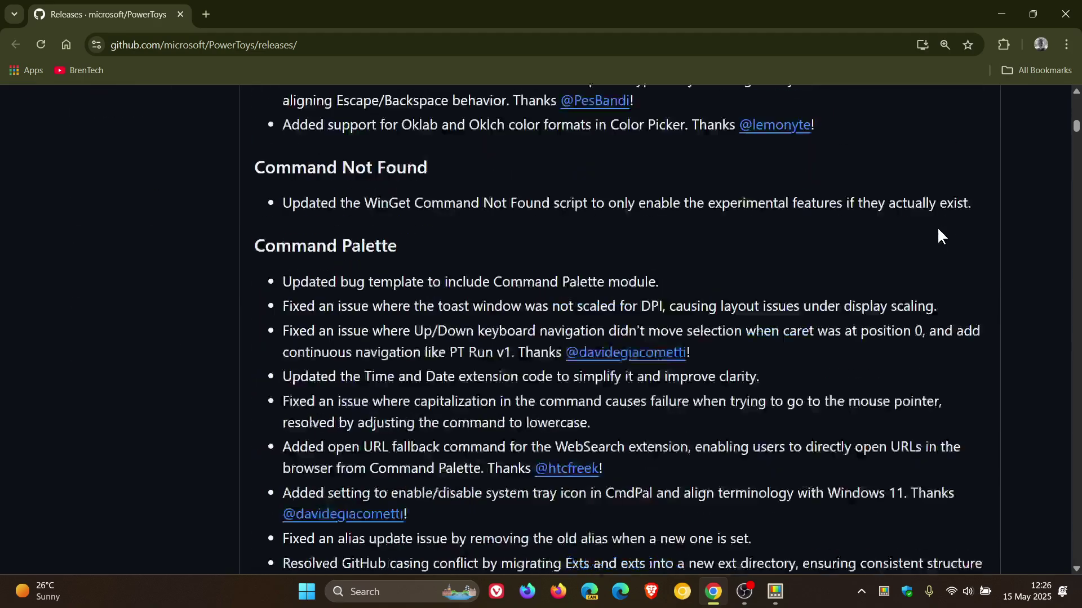
pyautogui.scroll(-20, 937, 231)
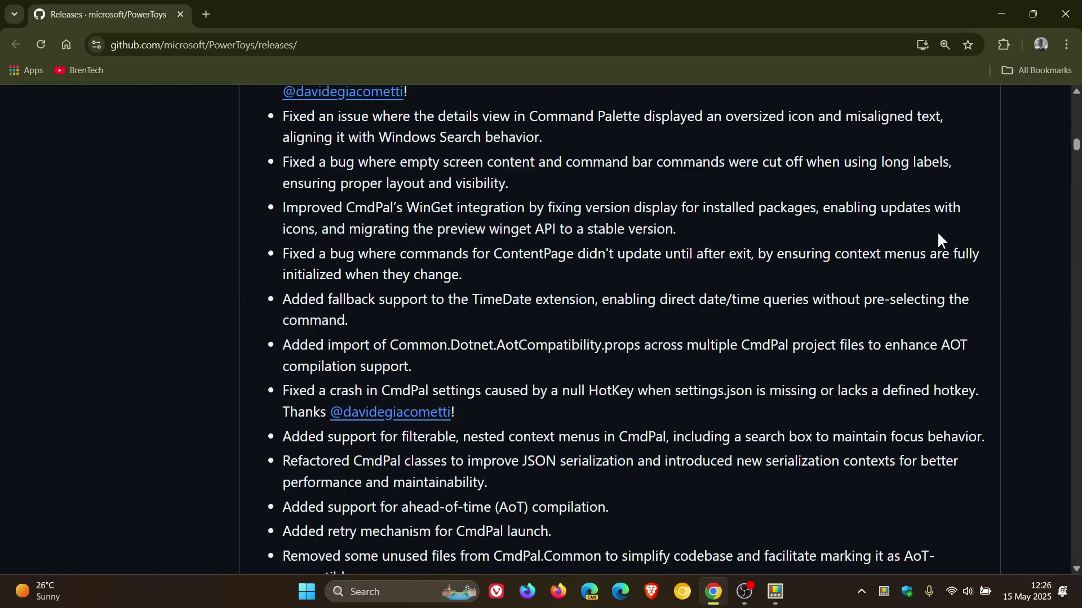
pyautogui.scroll(-4, 936, 233)
pyautogui.scroll(20, 941, 235)
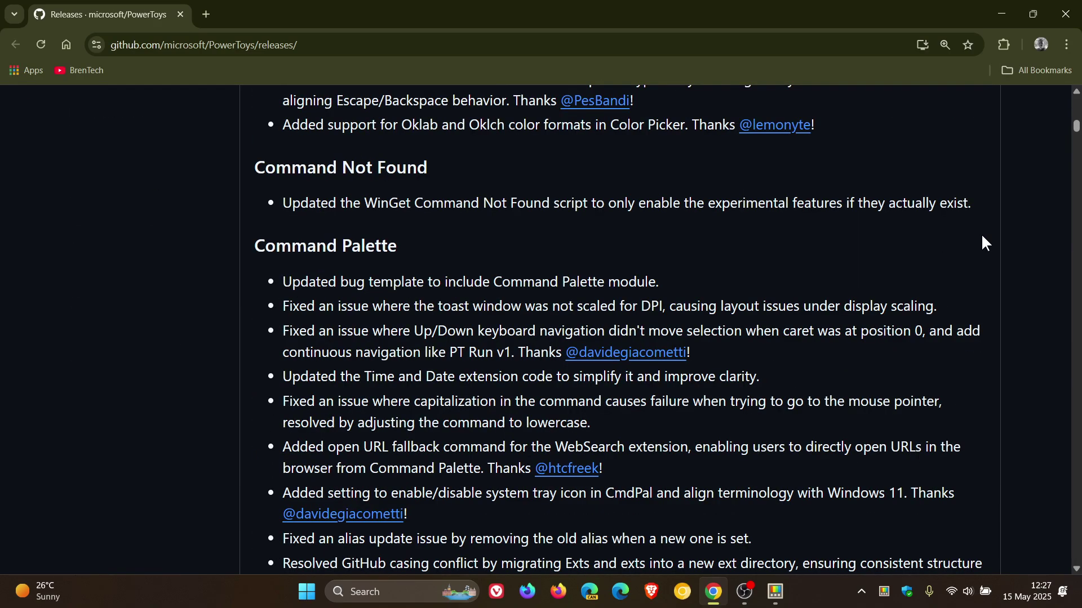
pyautogui.scroll(-20, 982, 237)
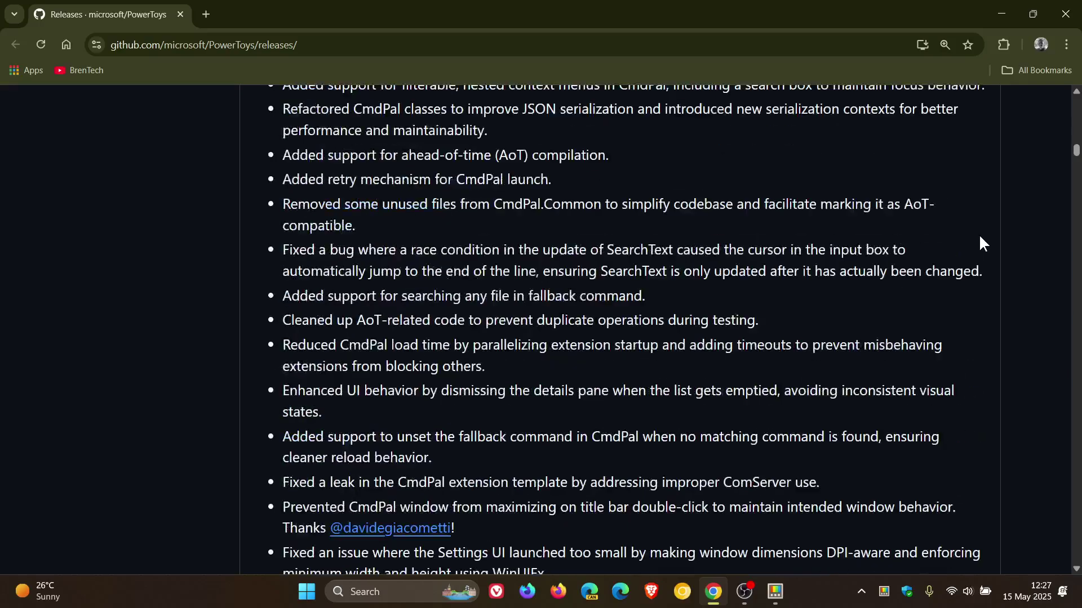
pyautogui.scroll(-12, 979, 237)
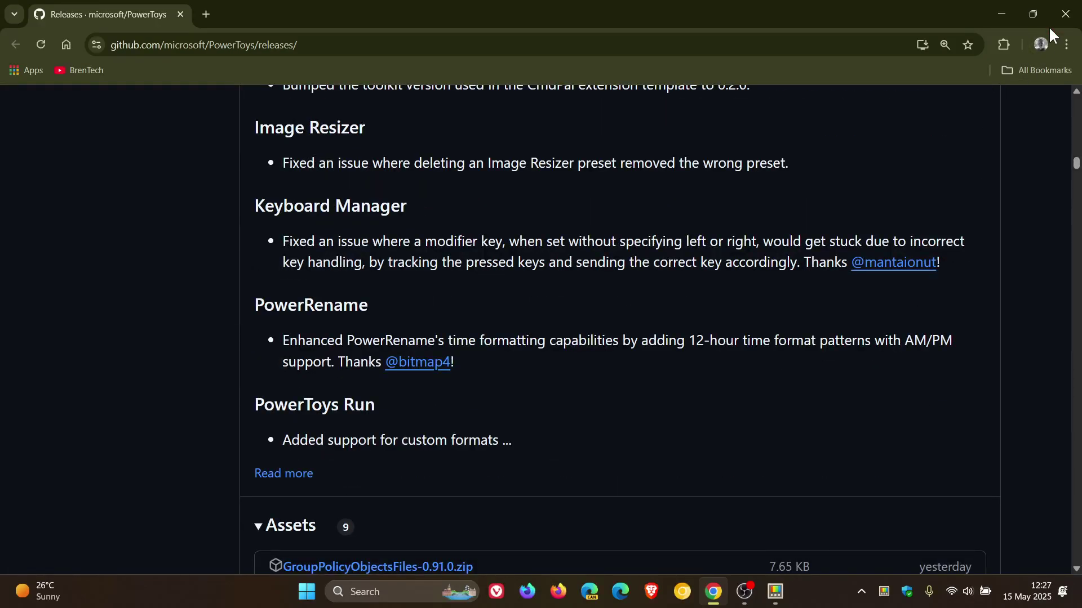
pyautogui.click(1064, 13)
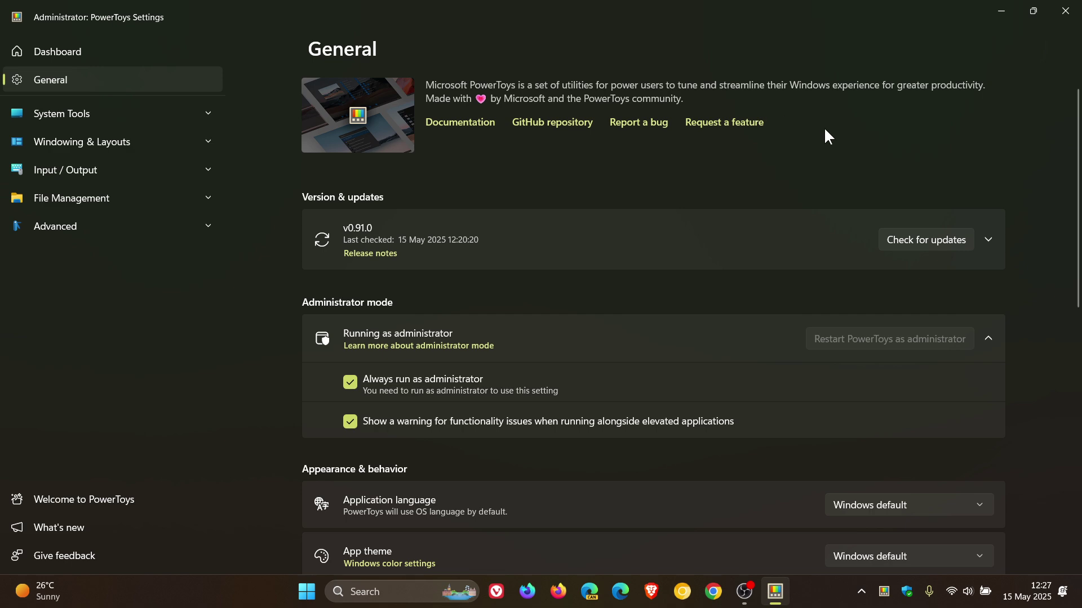
# Minimize PowerToys Settings to reveal the bamboo desktop.
pyautogui.click(1001, 14)
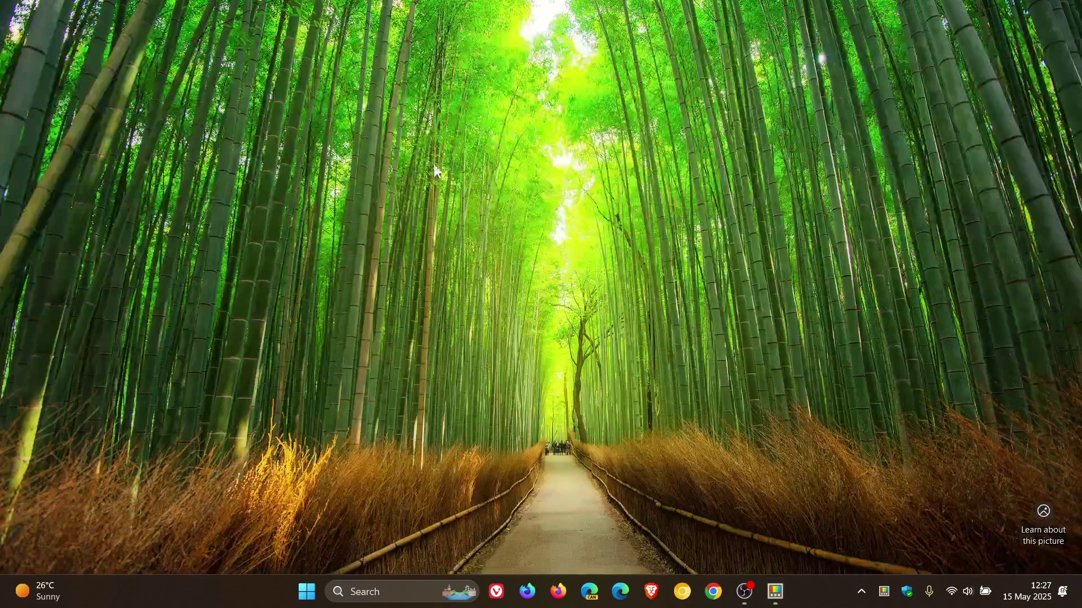